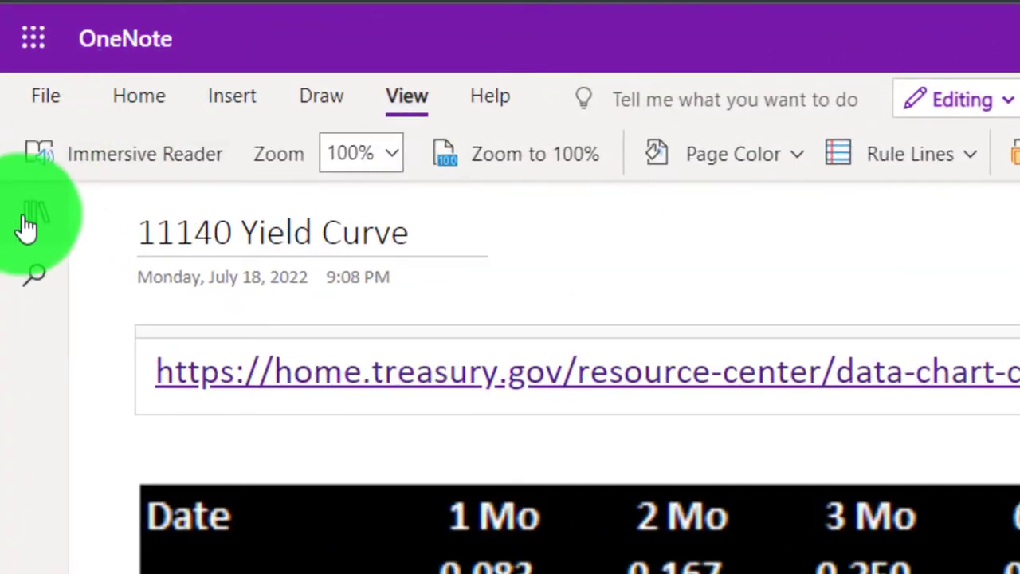
Step: Open the navigation pane to list the Personal Finance sections and Practice Problems pages
{"action": "left_click", "coordinate": [25, 226]}
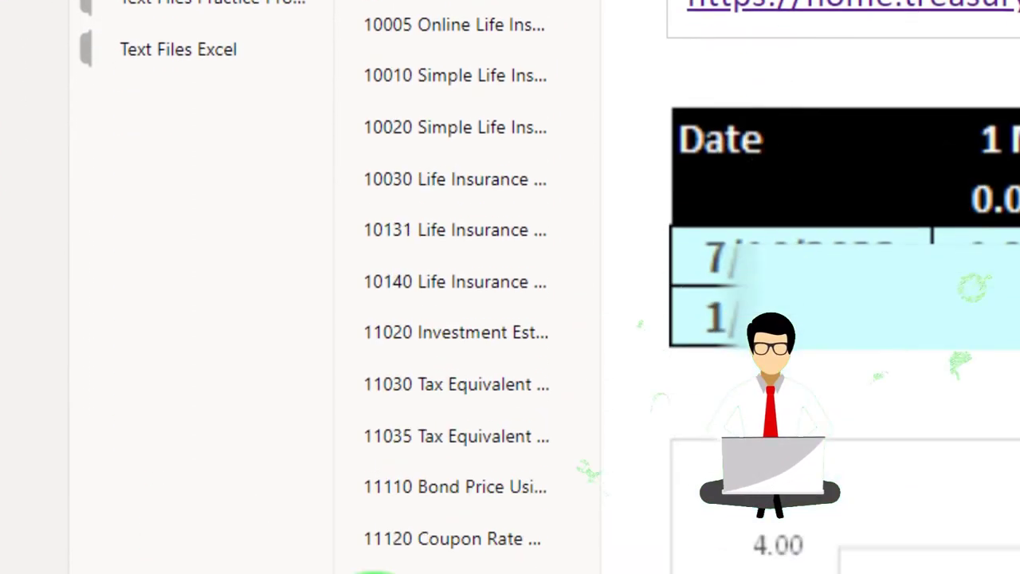
Step: Open the 11140 Yield Curve page with its maturity table and 14-Jul versus 3-Jan chart
{"action": "left_click", "coordinate": [379, 355]}
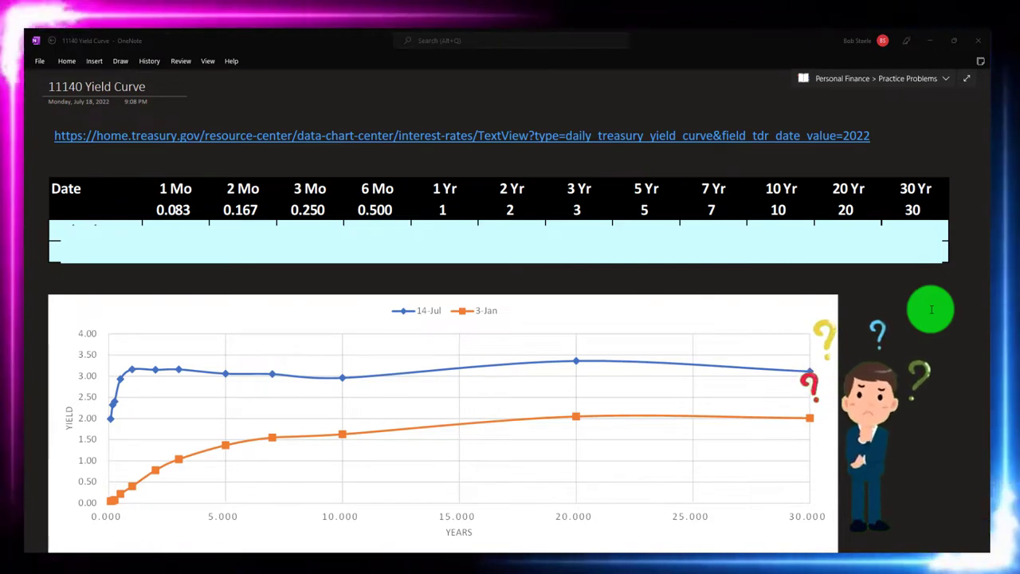
Step: Check the yield table and chart images, then follow the home.treasury.gov link to the Treasury rates page
{"action": "left_click", "coordinate": [828, 248]}
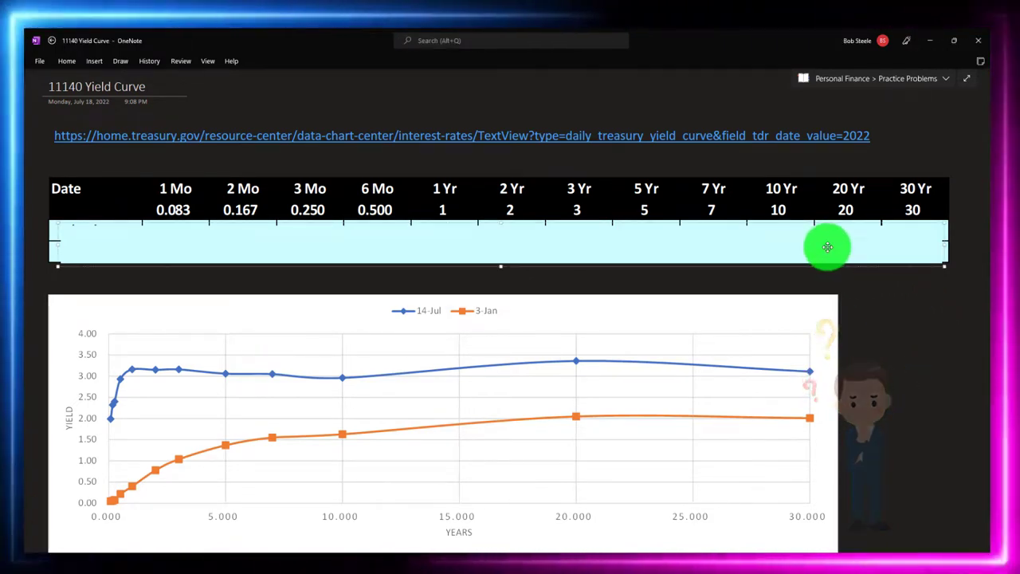
{"action": "left_click", "coordinate": [823, 309]}
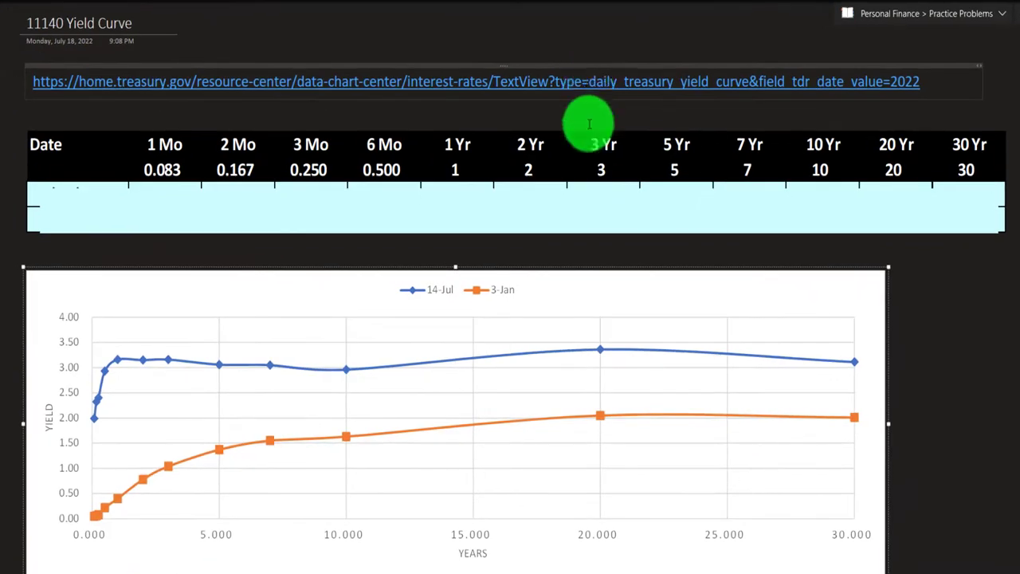
{"action": "left_click", "coordinate": [574, 569]}
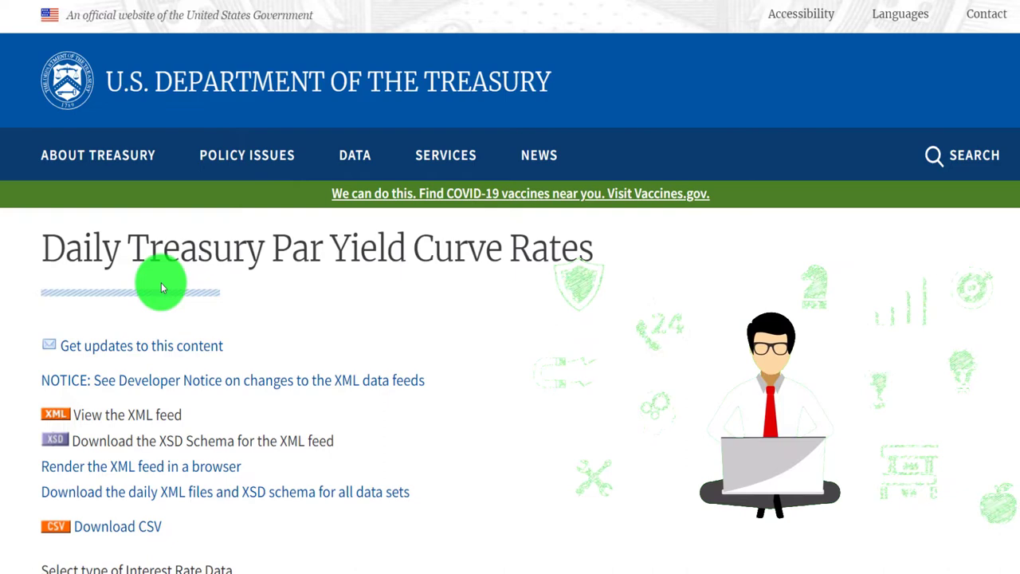
Step: Scroll the 2022 par yield table past 01/03/2022 down to the July 2022 rows
{"action": "scroll", "coordinate": [161, 288], "scroll_direction": "down", "scroll_amount": 4}
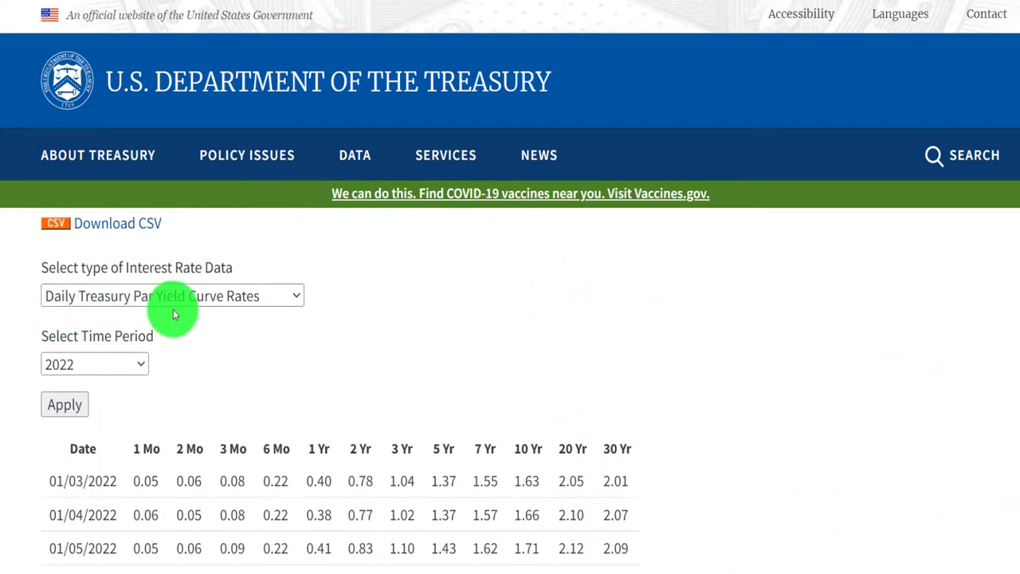
{"action": "scroll", "coordinate": [214, 318], "scroll_direction": "down", "scroll_amount": 1}
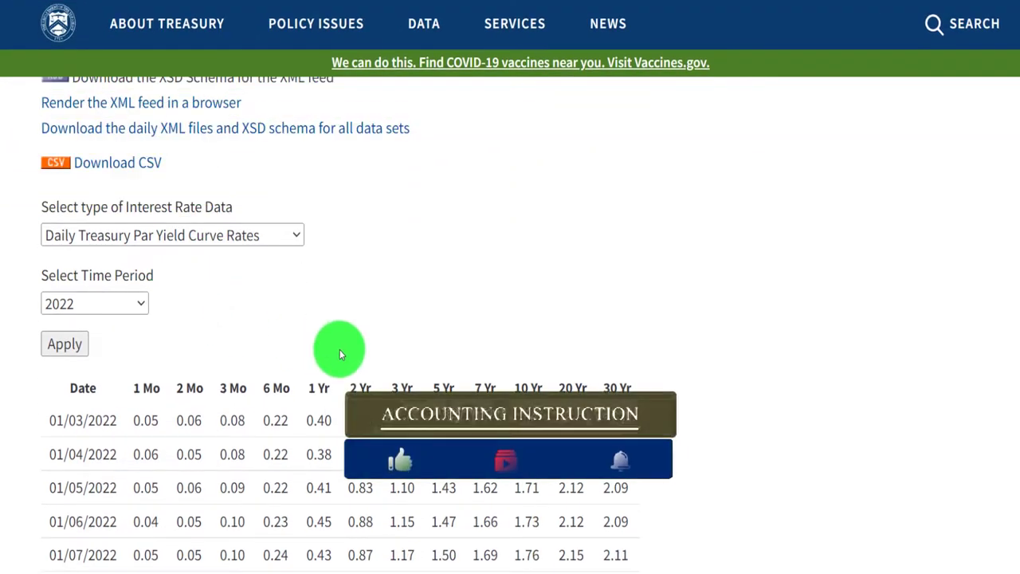
{"action": "scroll", "coordinate": [189, 396], "scroll_direction": "down", "scroll_amount": 1}
{"action": "scroll", "coordinate": [189, 397], "scroll_direction": "down", "scroll_amount": 1}
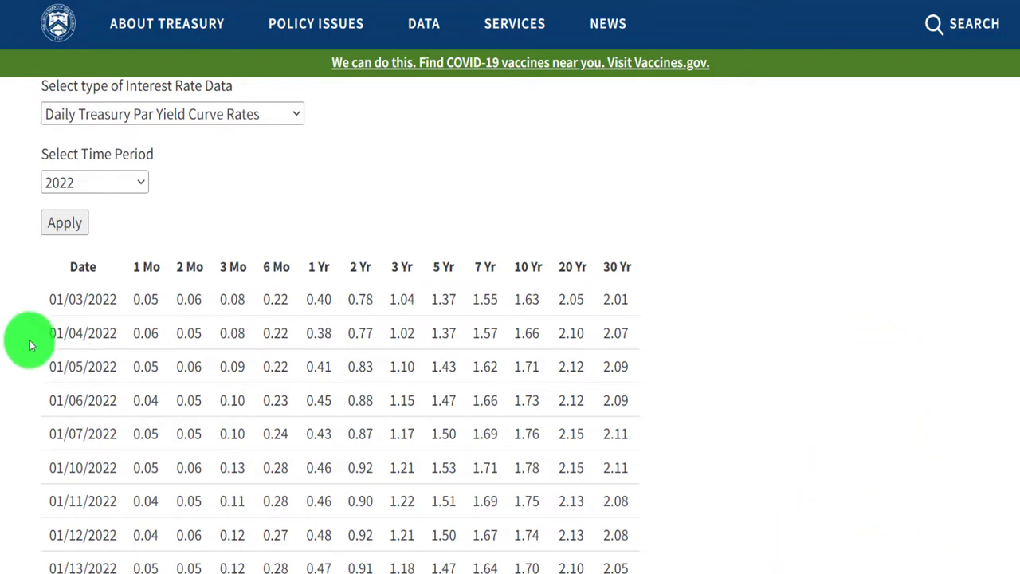
{"action": "scroll", "coordinate": [37, 319], "scroll_direction": "down", "scroll_amount": 15}
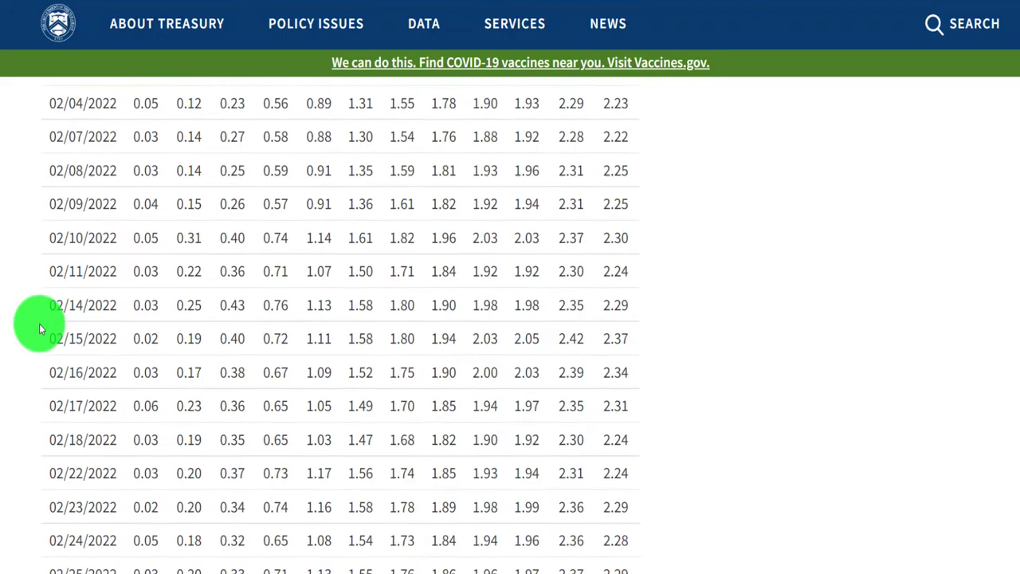
{"action": "scroll", "coordinate": [39, 323], "scroll_direction": "down", "scroll_amount": 20}
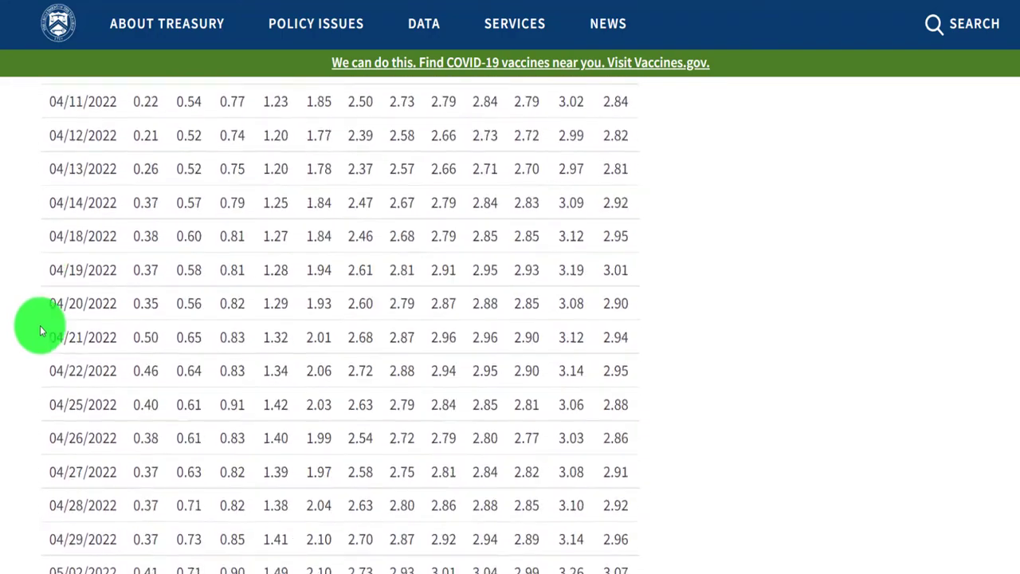
{"action": "scroll", "coordinate": [40, 328], "scroll_direction": "down", "scroll_amount": 20}
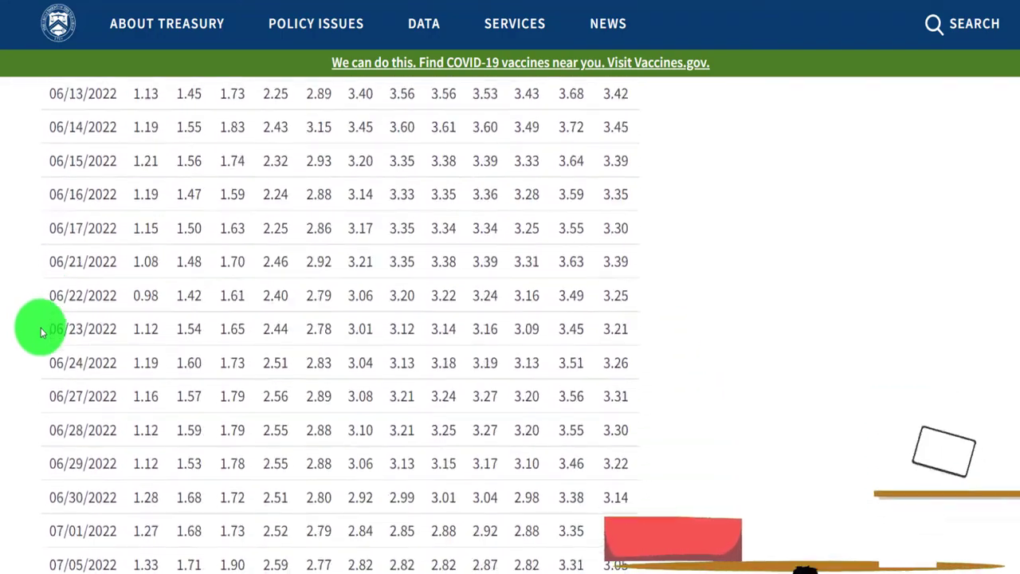
{"action": "scroll", "coordinate": [43, 333], "scroll_direction": "down", "scroll_amount": 3}
{"action": "scroll", "coordinate": [43, 339], "scroll_direction": "up", "scroll_amount": 1}
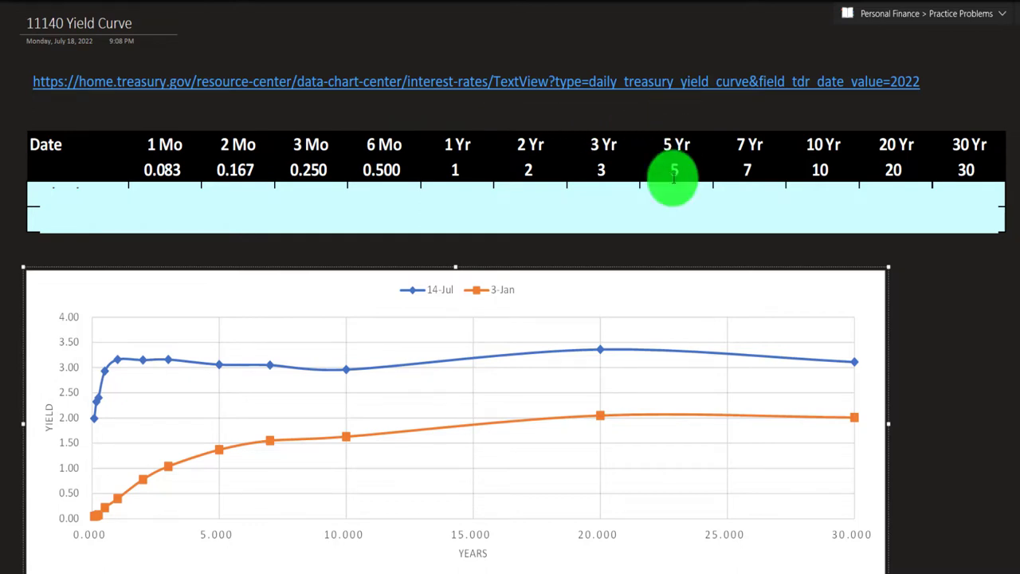
Step: In Calculator, convert the 1- and 2-month terms to years with 1/12 and 1/6
{"action": "left_click", "coordinate": [700, 571]}
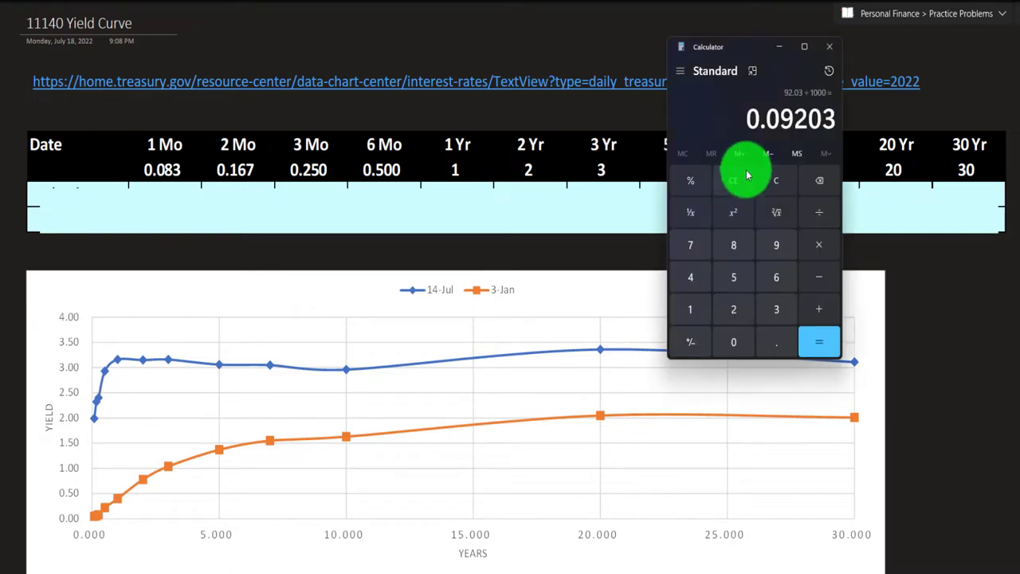
{"action": "left_click_drag", "start_coordinate": [747, 34], "coordinate": [644, 246]}
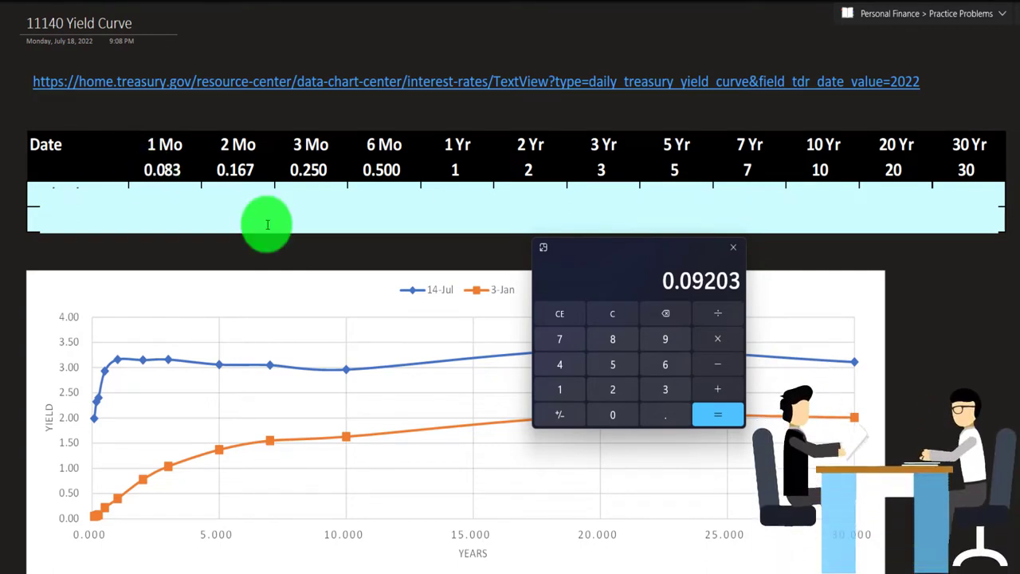
{"action": "left_click", "coordinate": [610, 312]}
{"action": "type", "text": "1"}
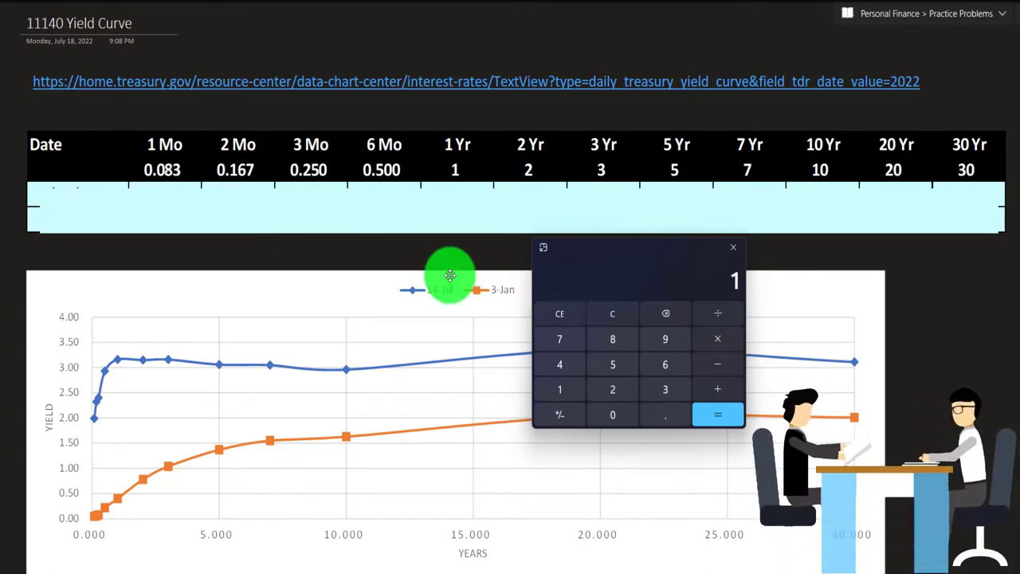
{"action": "type", "text": "/12"}
{"action": "key", "text": "Return"}
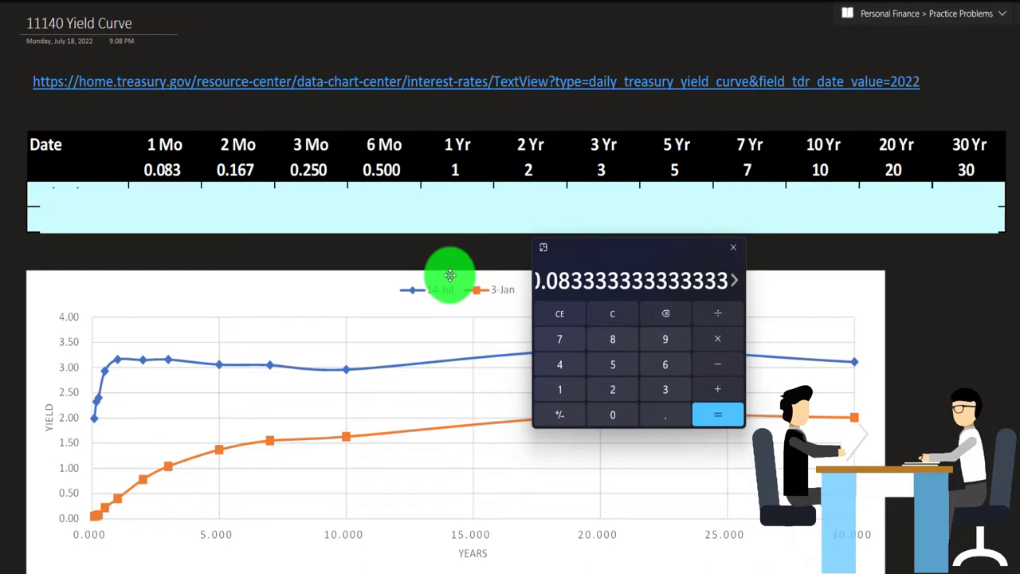
{"action": "left_click", "coordinate": [613, 315]}
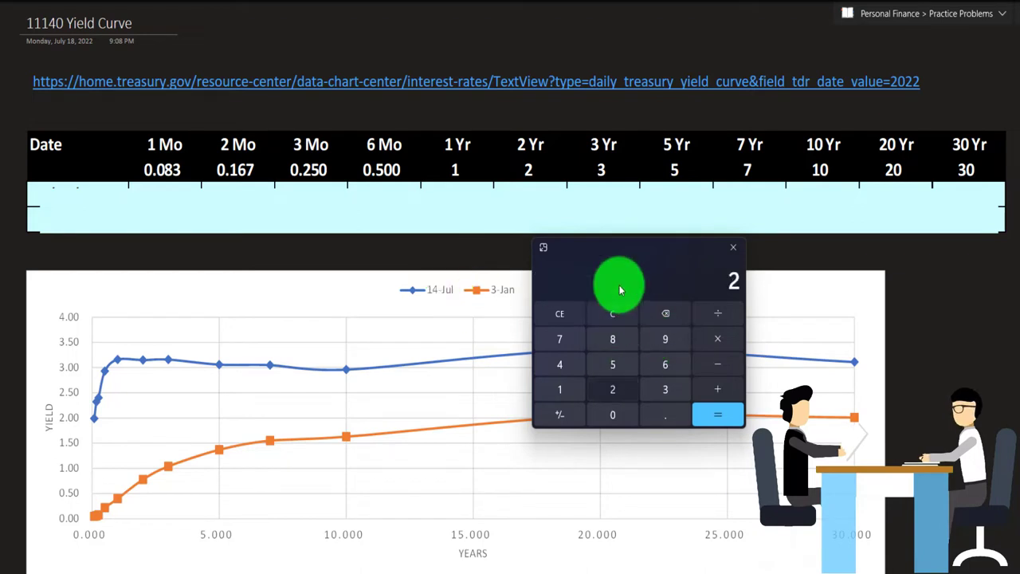
{"action": "type", "text": "1/6"}
{"action": "key", "text": "Return"}
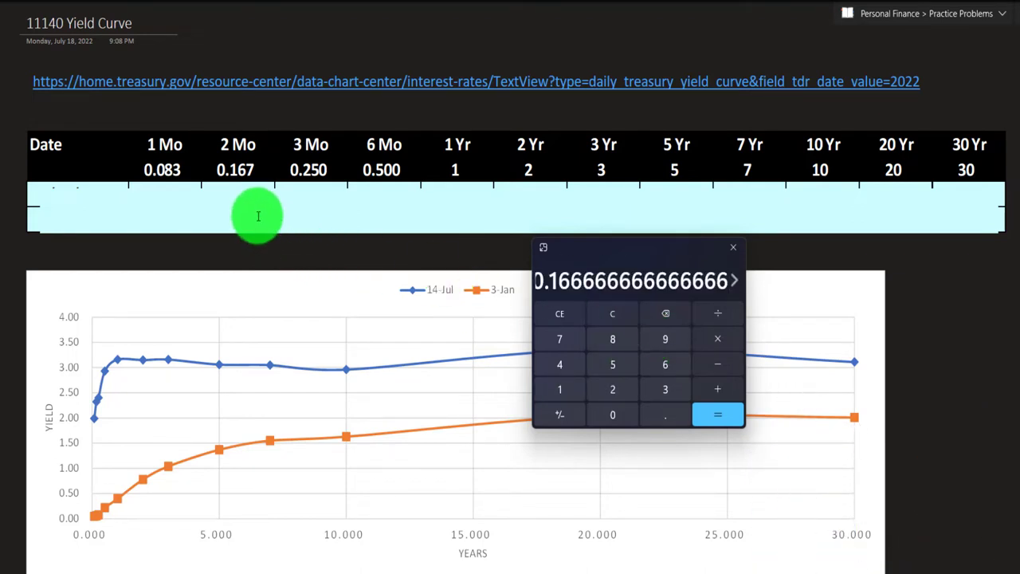
{"action": "left_click", "coordinate": [613, 314]}
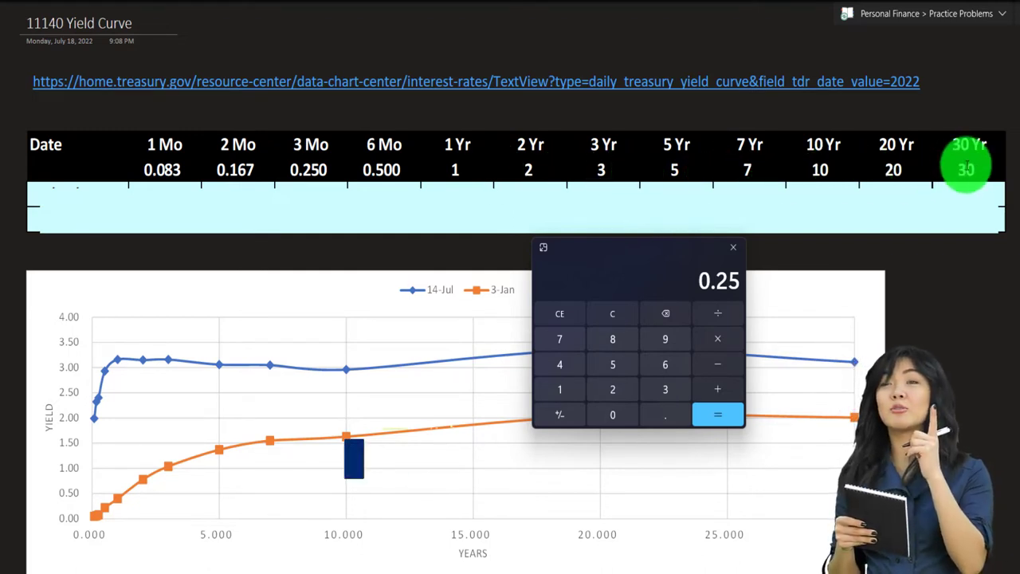
Step: Paste the 7/14/2022 yields into the table's first row and reselect that row on the Treasury page
{"action": "key", "text": "alt+Tab"}
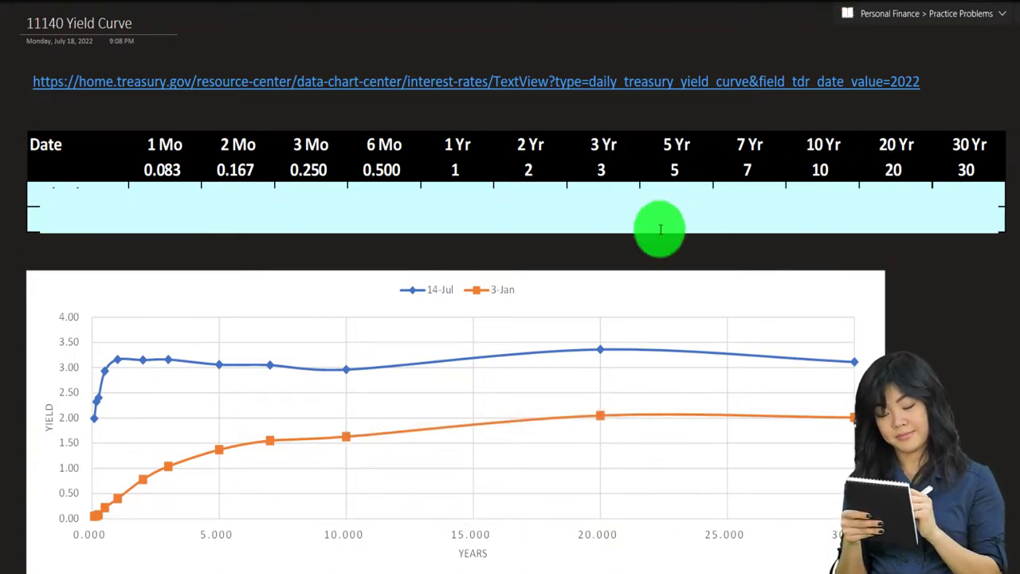
{"action": "type", "text": "7/14/2022\t1.99\t2.32\t2.40\t2.93\t3.16\t3.15\t3.16\t3.06\t3.05\t2.96\t3.36\t3.11"}
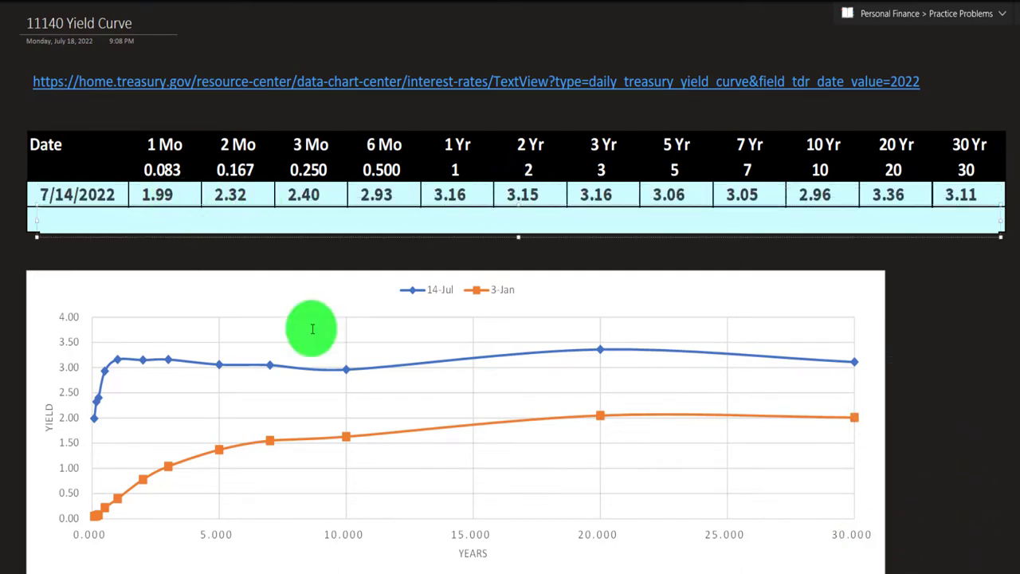
{"action": "key", "text": "alt+Tab"}
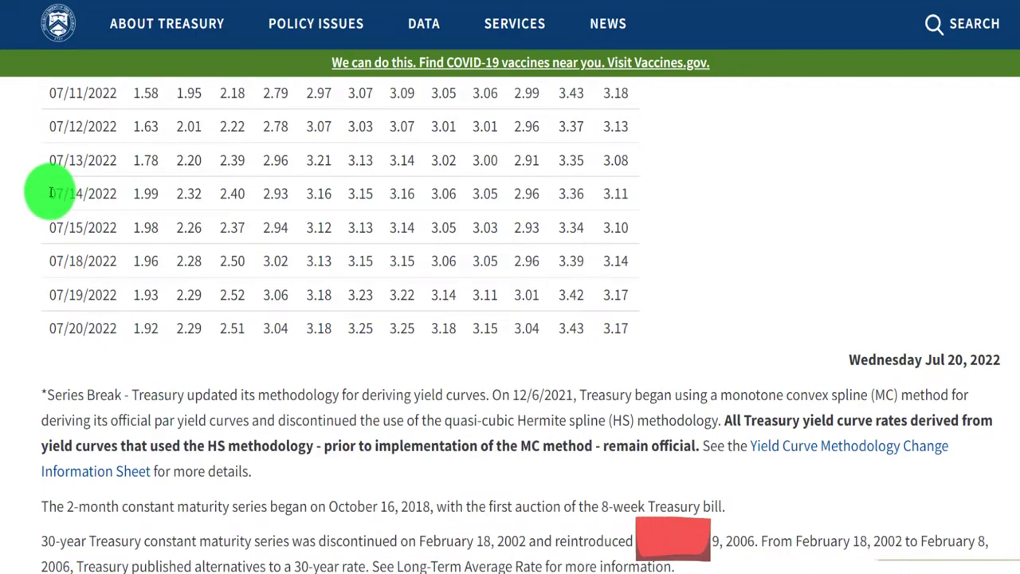
{"action": "left_click_drag", "start_coordinate": [50, 193], "coordinate": [632, 193]}
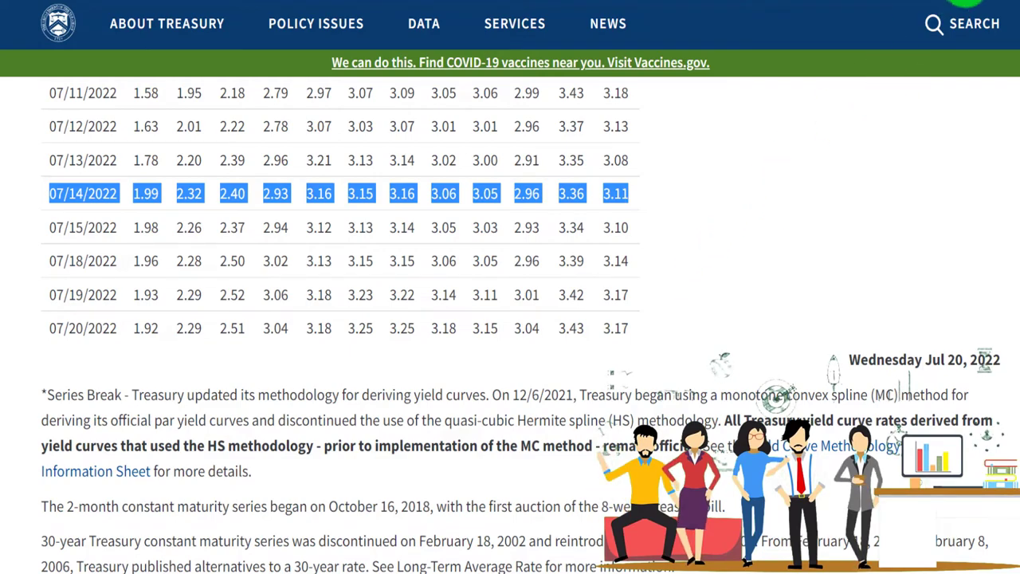
{"action": "key", "text": "alt+Tab"}
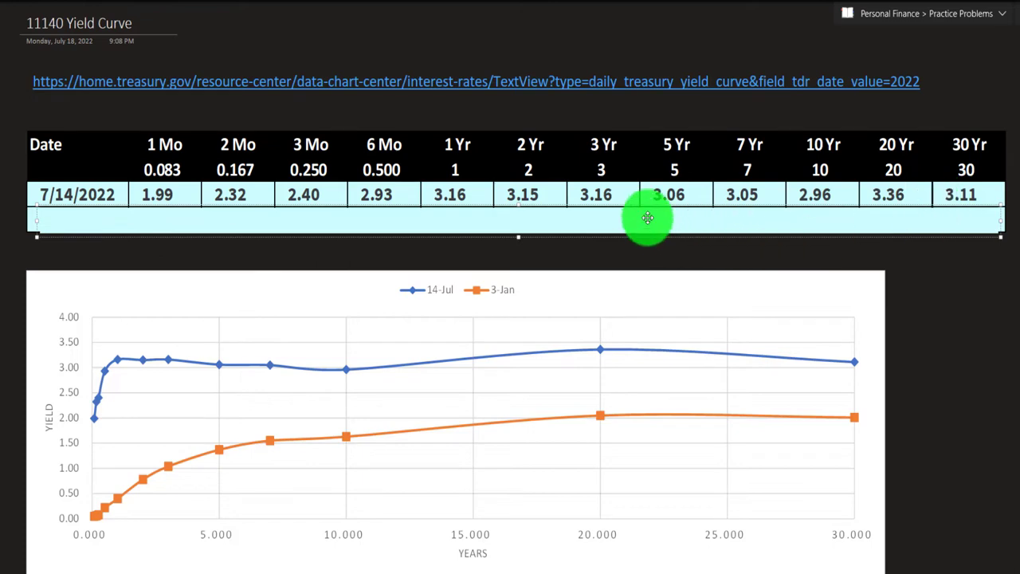
Step: Paste the 1/3/2022 yields, 0.05 through 2.01, into the table's second row
{"action": "type", "text": "1/3/2022\t0.05\t0.06\t0.08\t0.22\t0.40\t0.78\t1.04\t1.37\t1.55\t1.63\t2.05\t2.01"}
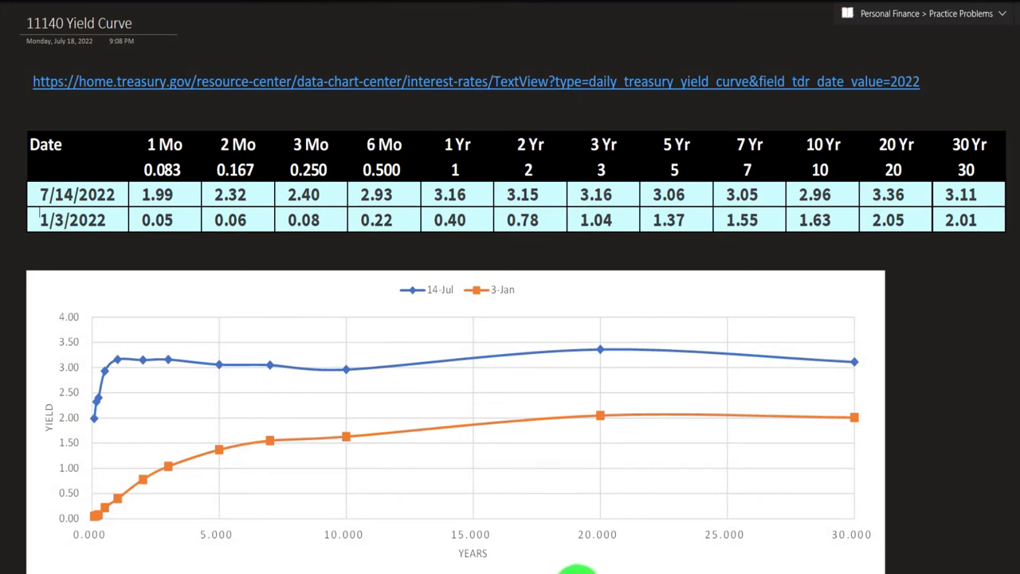
{"action": "key", "text": "alt+Tab"}
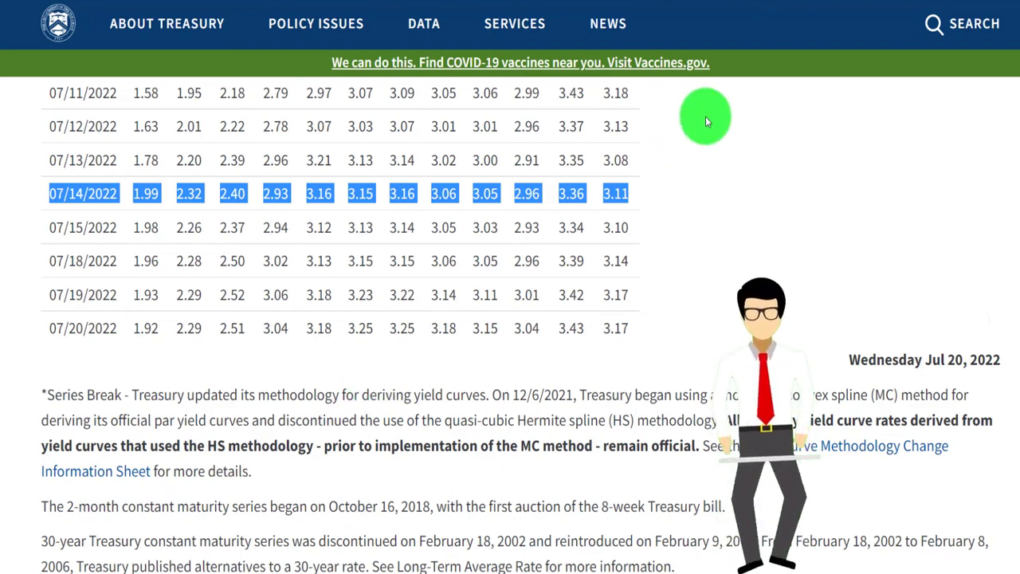
{"action": "key", "text": "alt+Tab"}
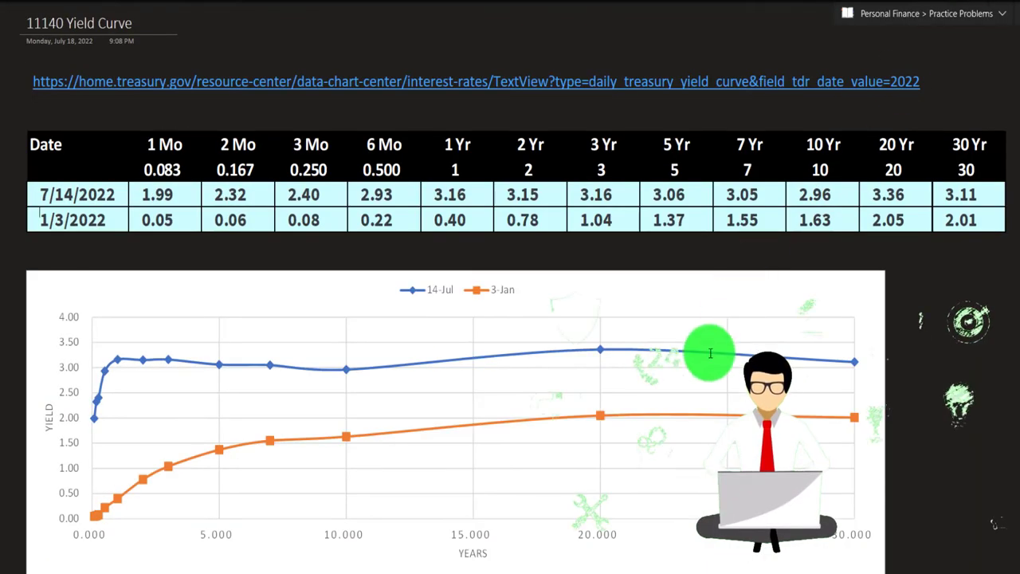